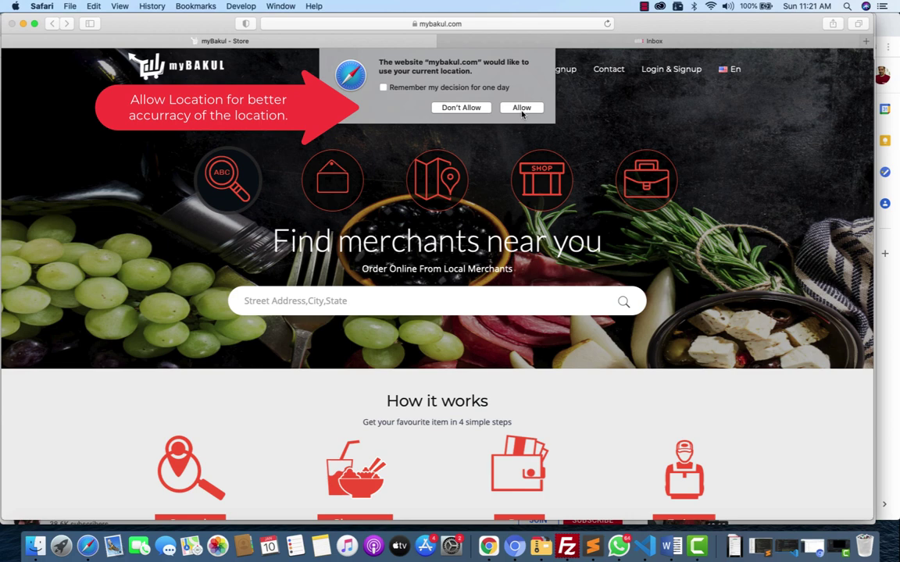
Allow location access so the merchant search box fills in the current address.
click(521, 110)
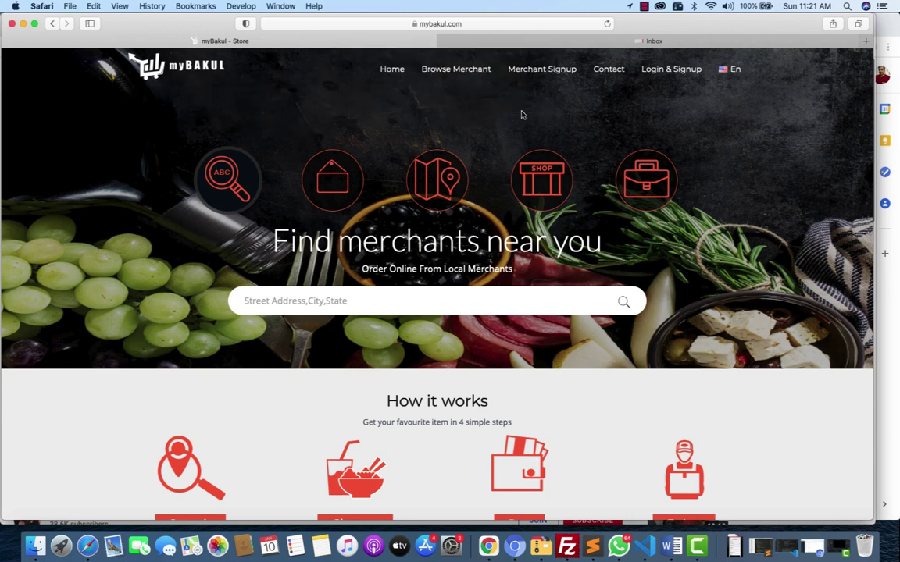
scroll(523, 115, down, 5)
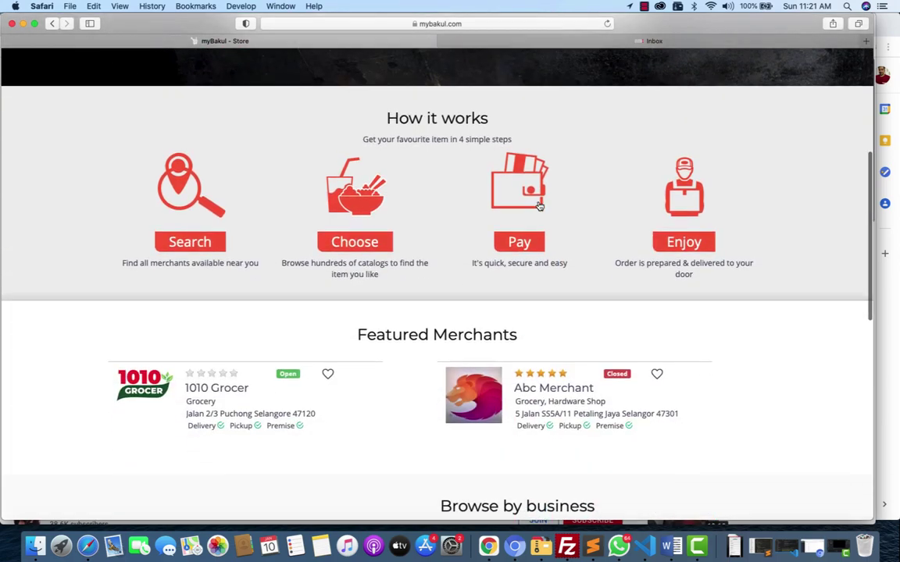
scroll(538, 205, down, 5)
scroll(538, 204, up, 6)
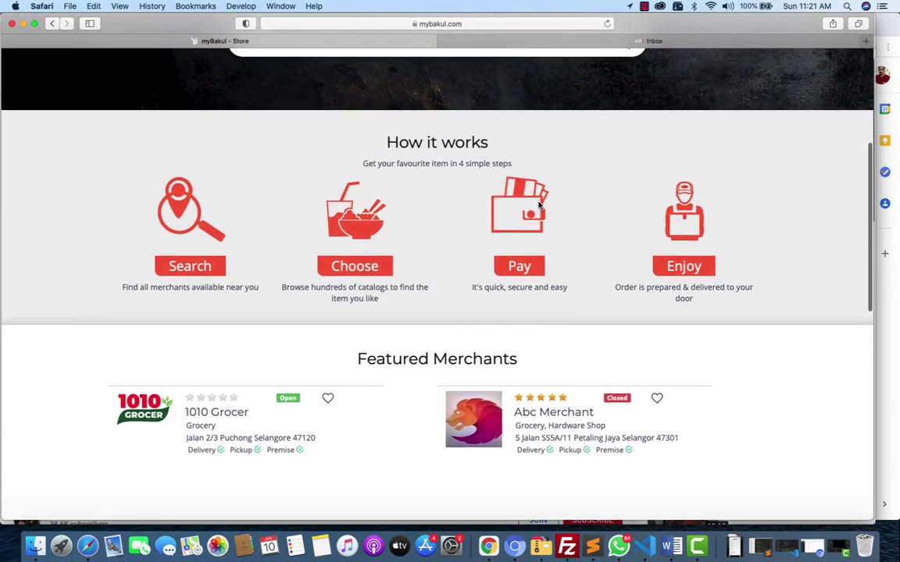
scroll(538, 205, up, 3)
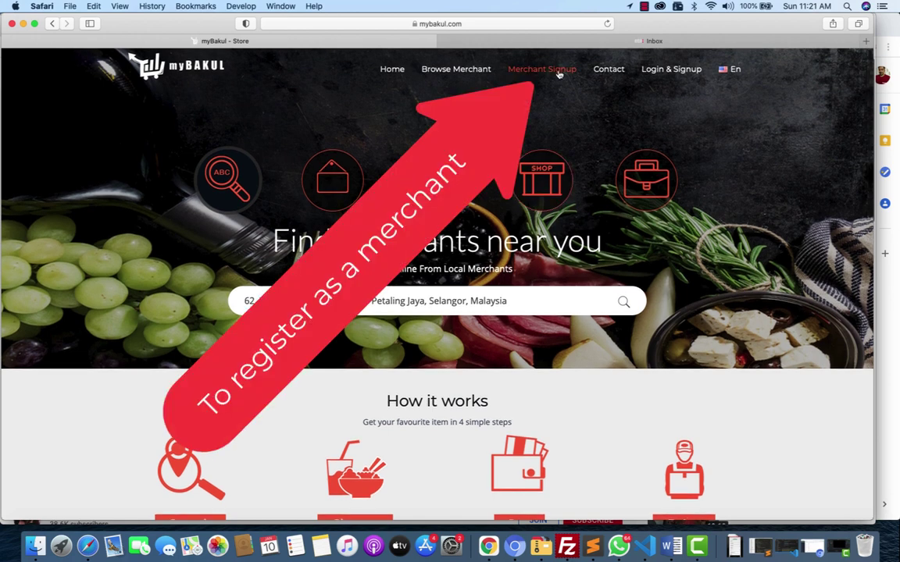
Open Merchant Signup and browse packages from the RM 0.00 free account to the RM 888.00 plan.
click(560, 73)
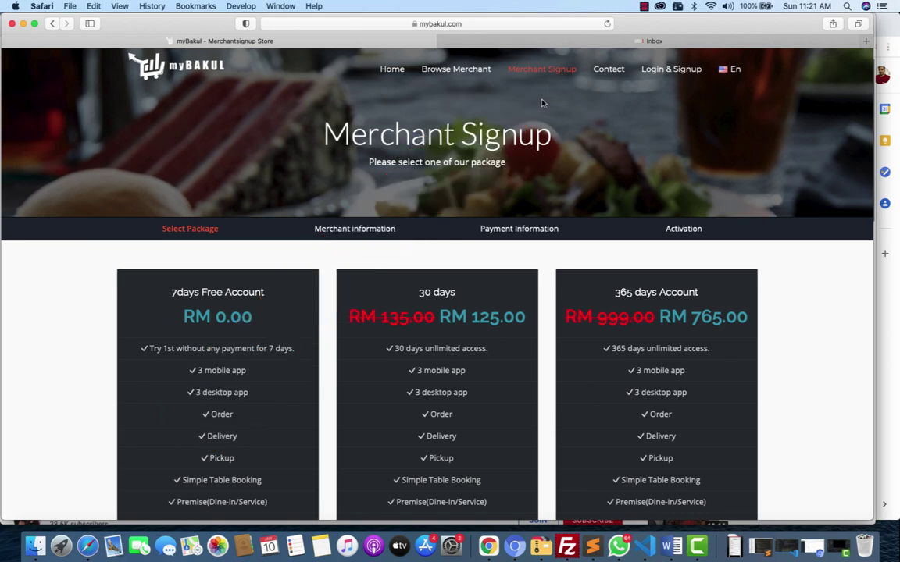
scroll(543, 104, down, 3)
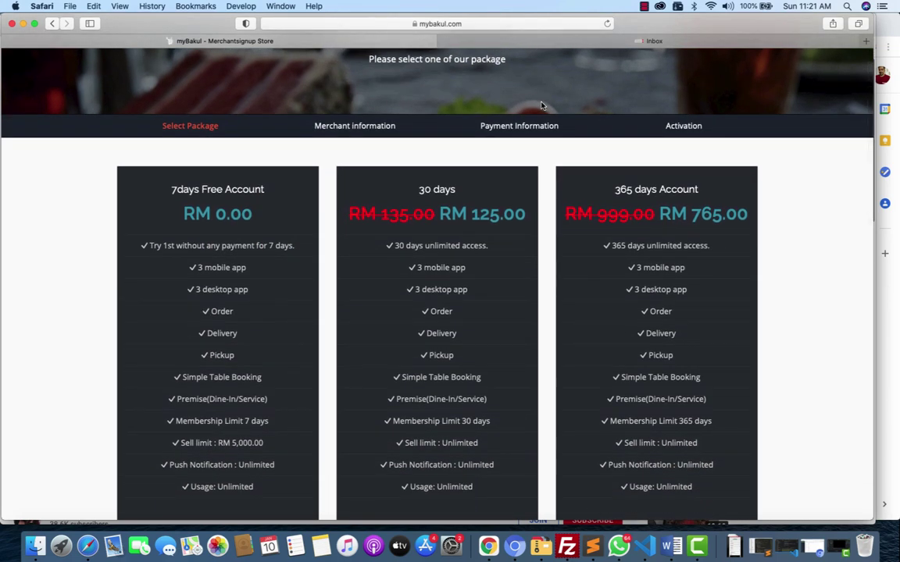
scroll(543, 104, down, 4)
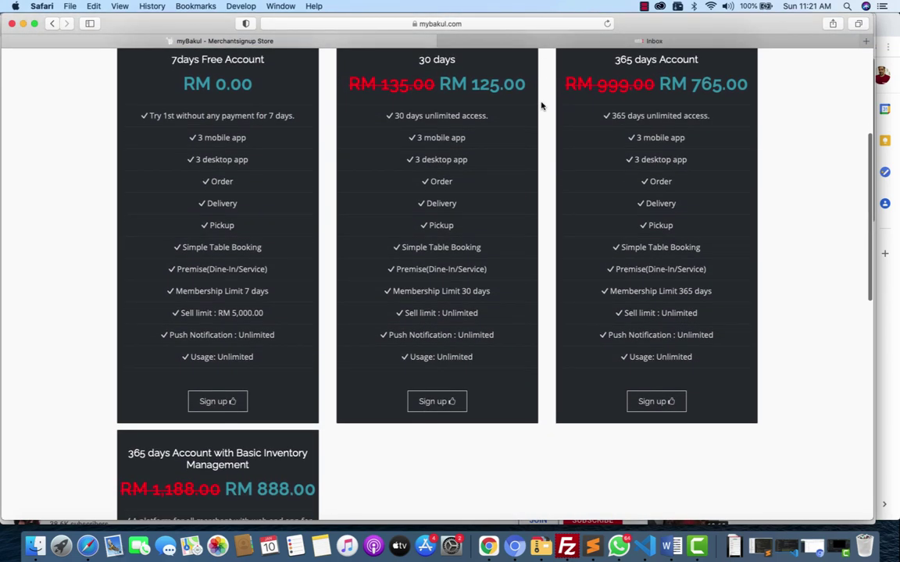
scroll(542, 105, down, 5)
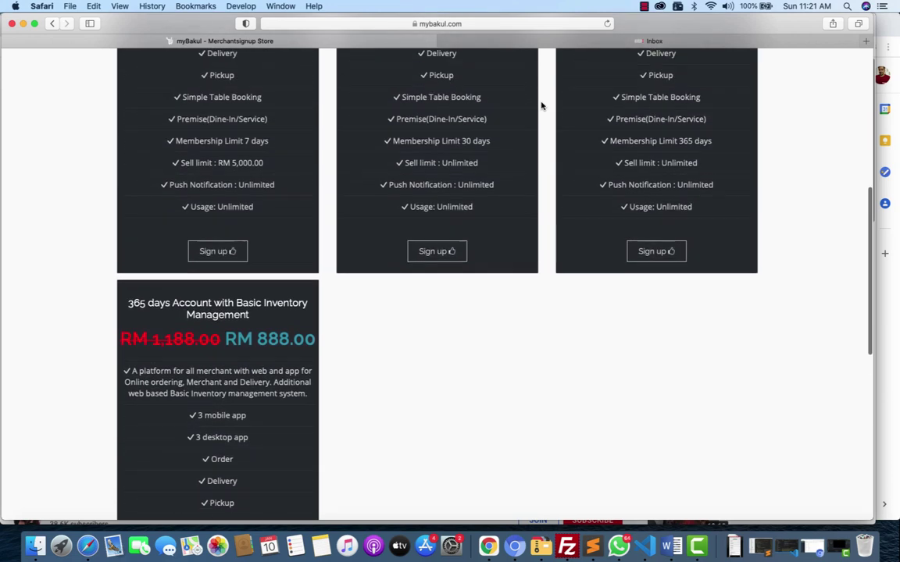
scroll(542, 106, up, 6)
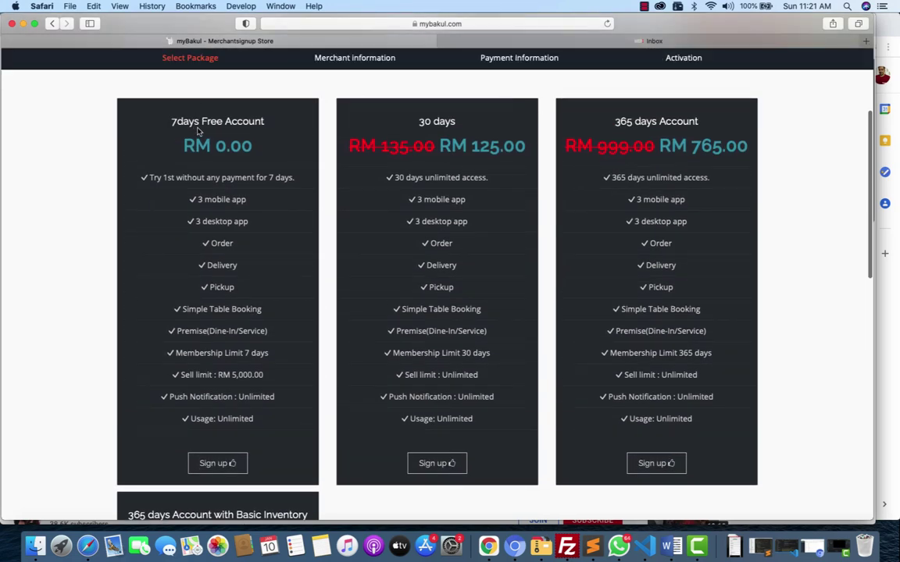
Choose the 7days Free Account package for signup.
click(225, 464)
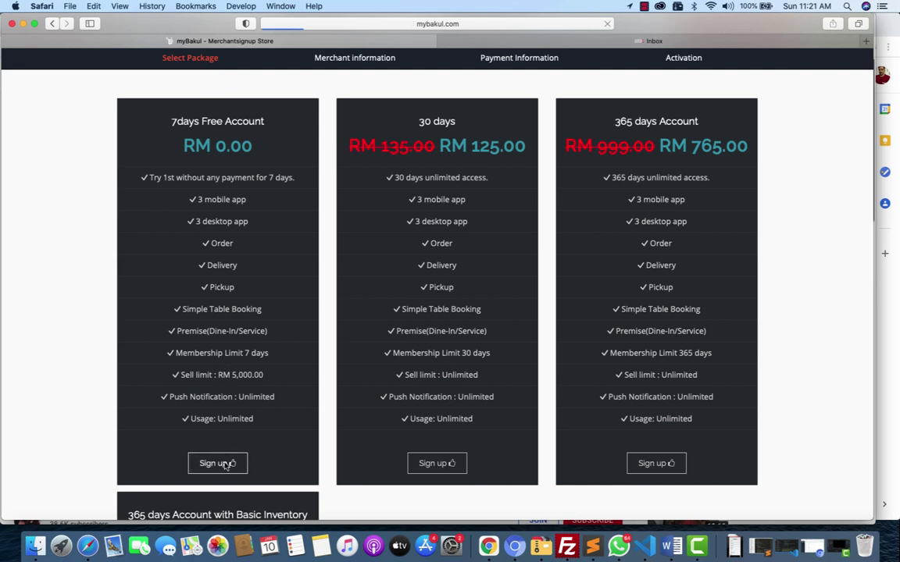
scroll(225, 467, down, 3)
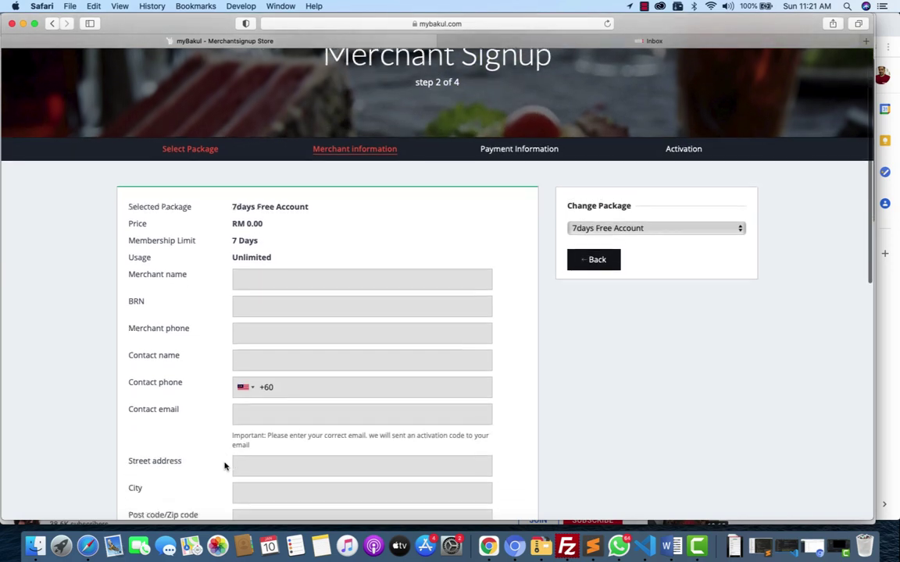
scroll(225, 466, up, 3)
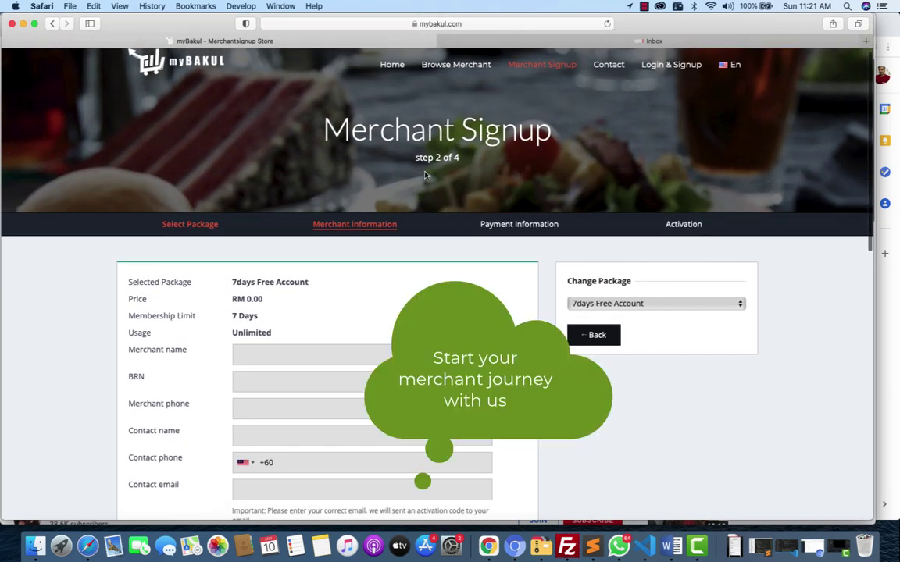
scroll(438, 312, down, 2)
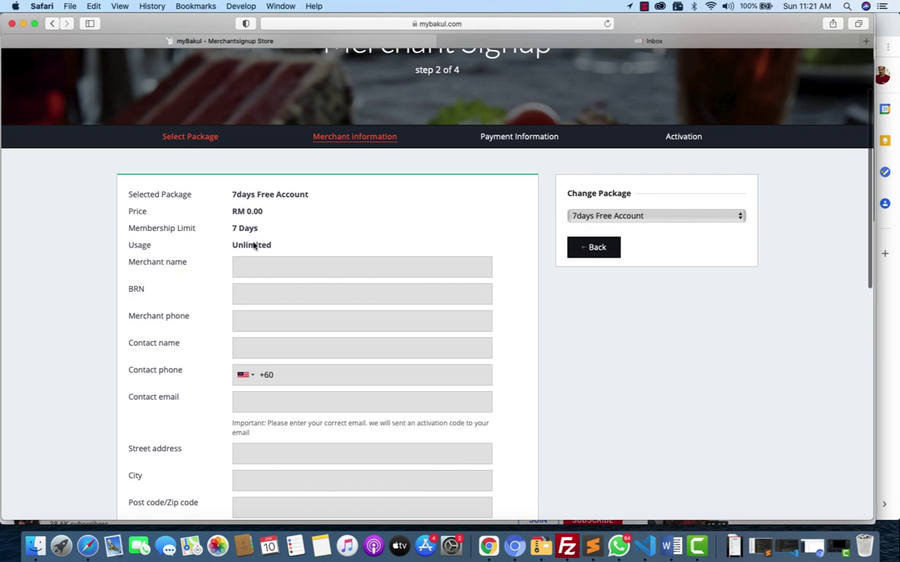
Enter merchant name 'Demo 9', the registration number and merchant phone, and begin the contact name.
click(267, 275)
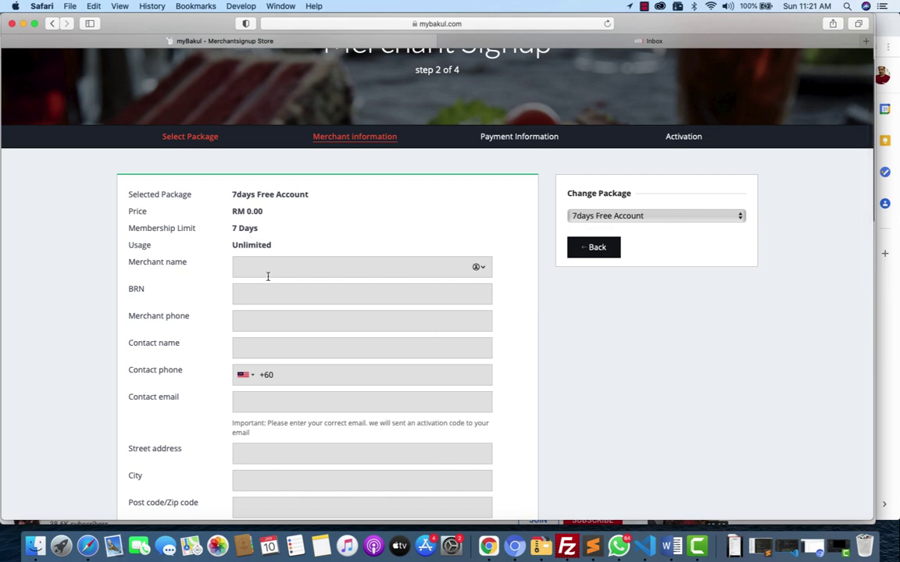
text(De)
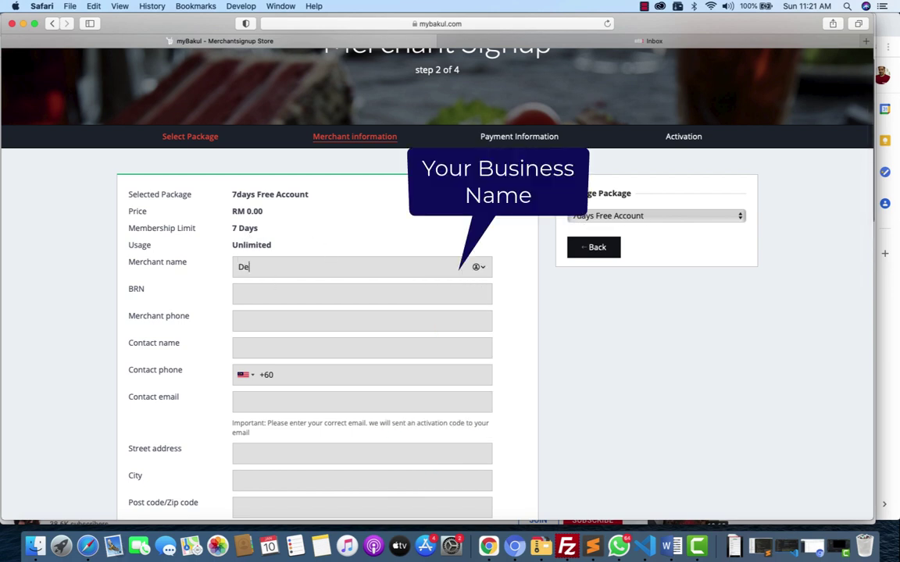
text(mo 9)
click(239, 294)
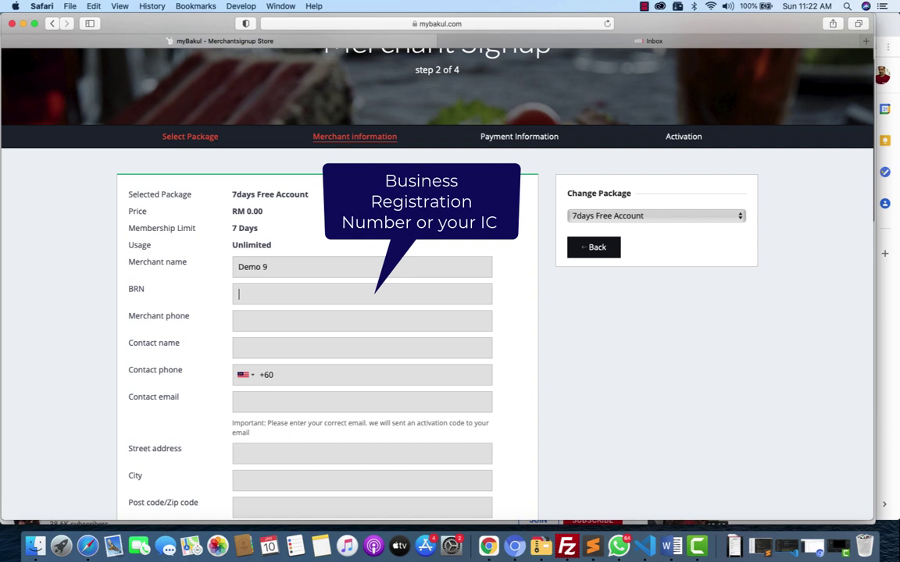
text(99887)
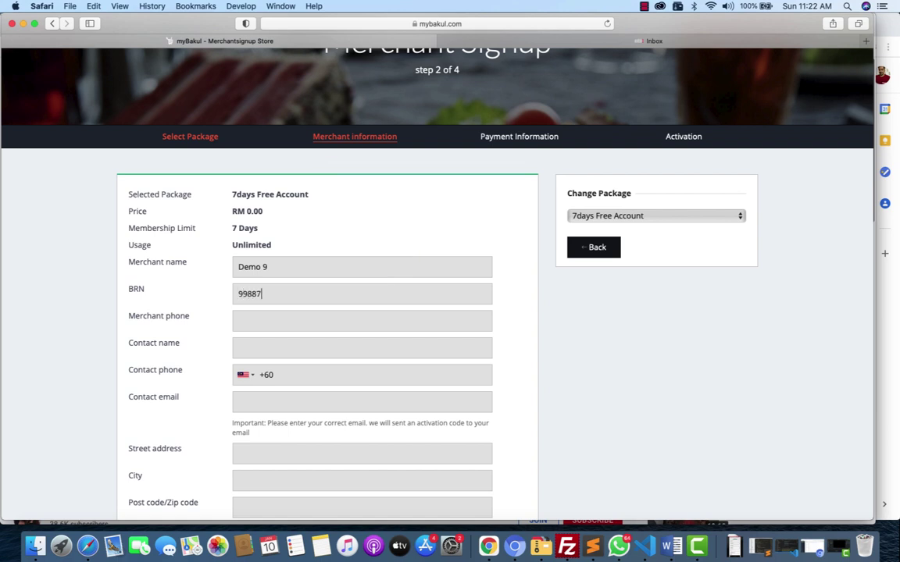
text(7X)
click(242, 326)
text(0111111101)
click(250, 349)
text(I)
text(ame)
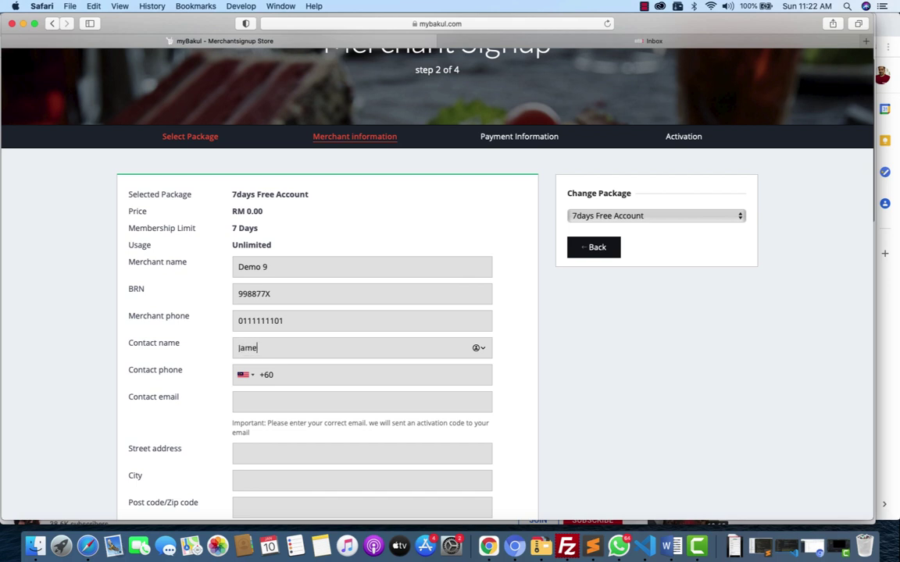
text(s)
Add the contact person's phone number and e-mail address to the merchant form.
click(292, 379)
text(111110001)
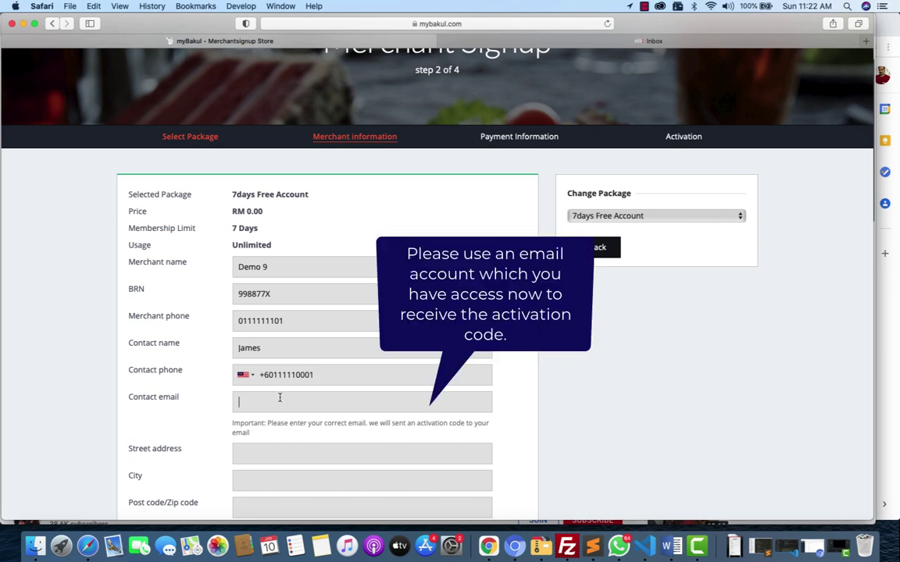
click(279, 398)
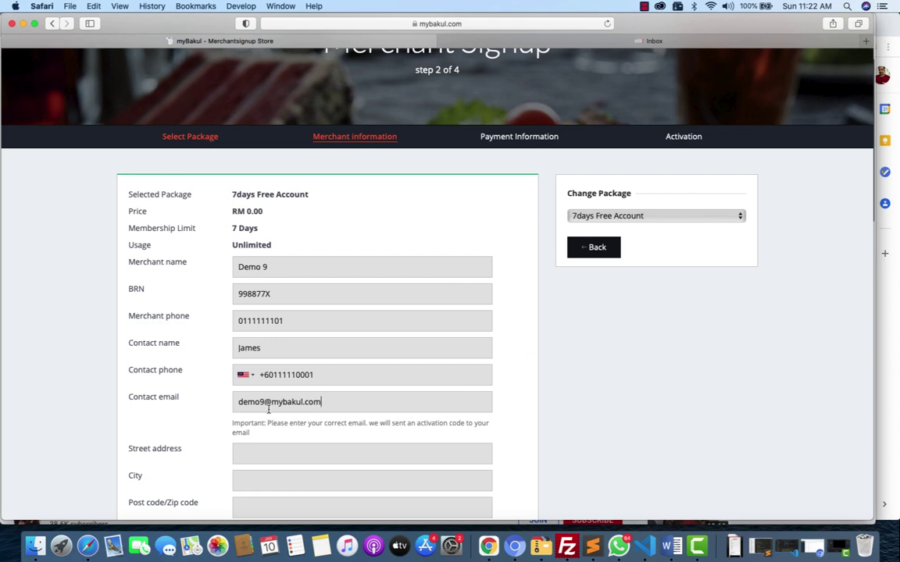
scroll(322, 420, down, 5)
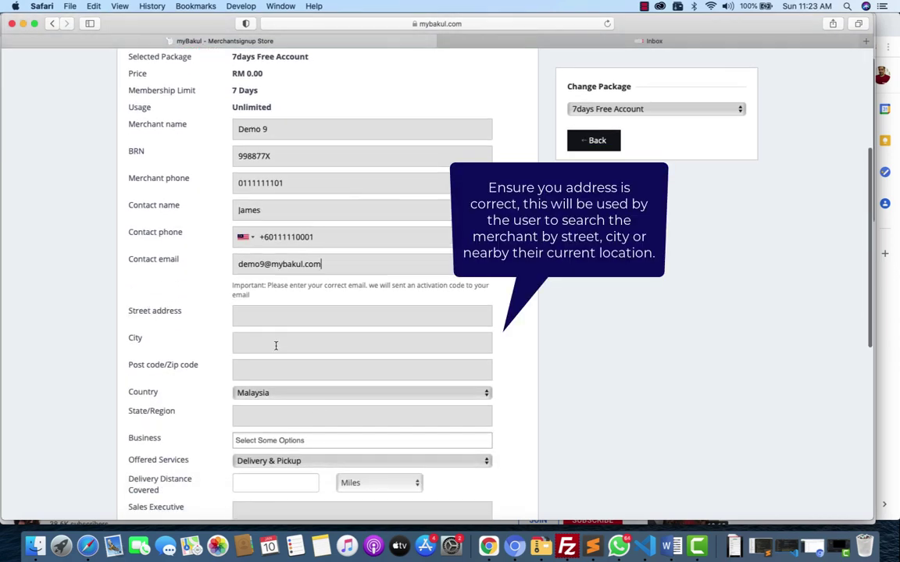
Enter the business's street address, city, post code and state.
click(269, 319)
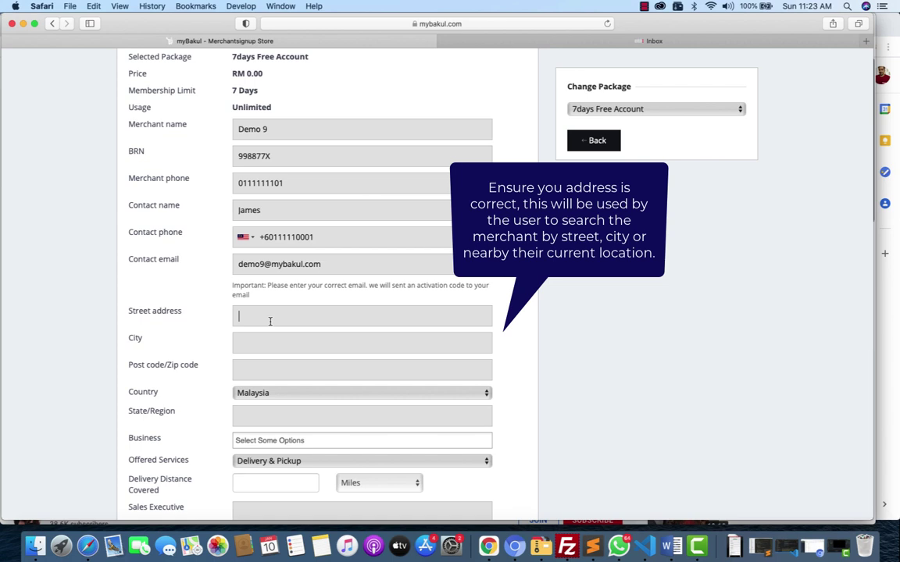
click(270, 344)
text(Petaling Jaya)
click(281, 369)
text(47301)
text(Selang)
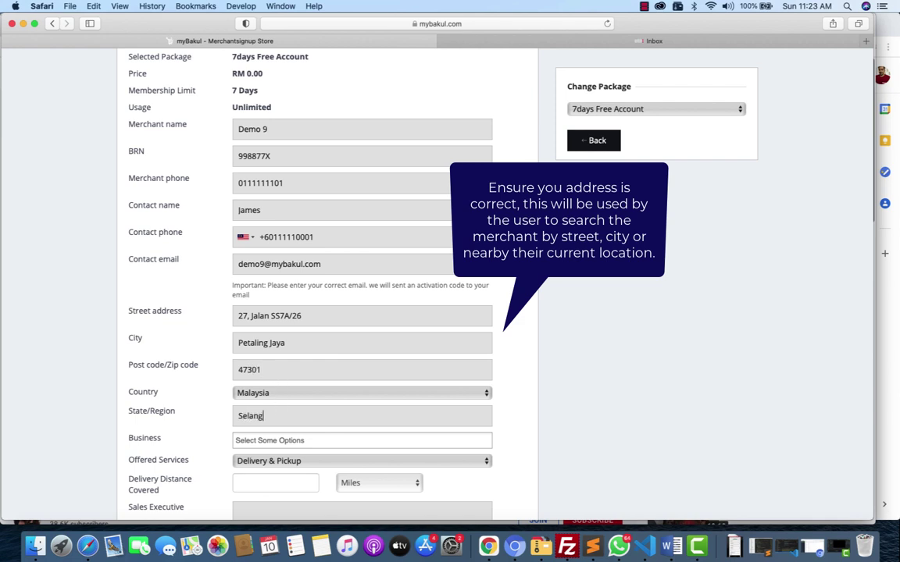
text(or)
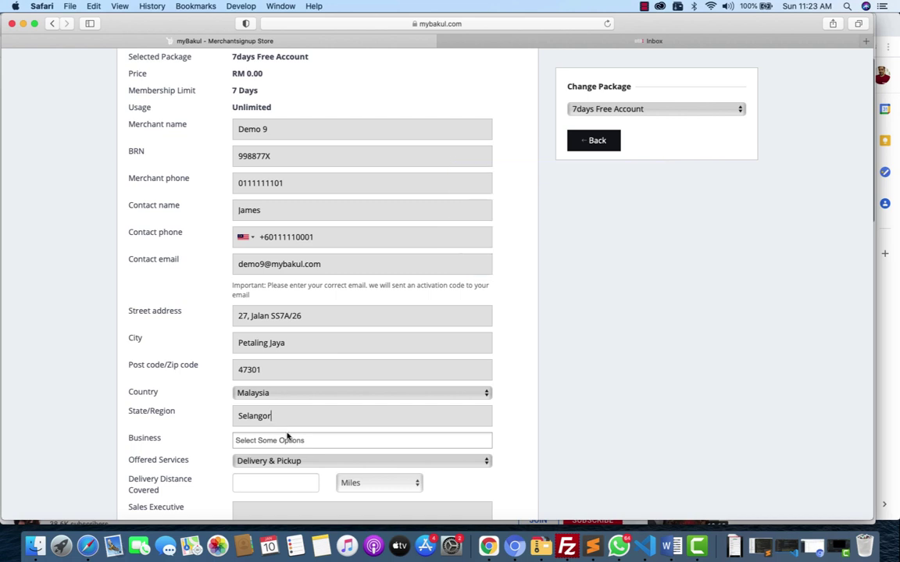
scroll(339, 410, down, 5)
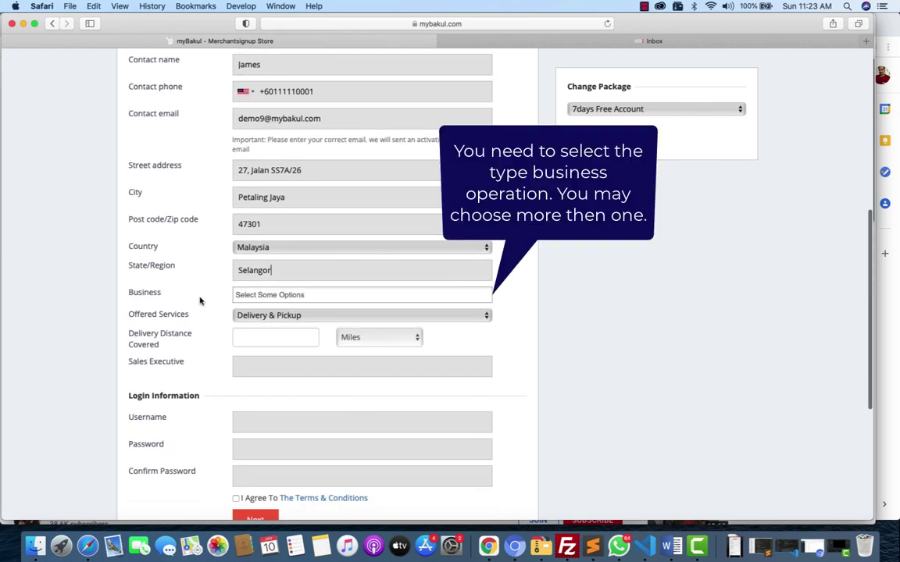
Select Food and Florist as the merchant's business types.
click(256, 296)
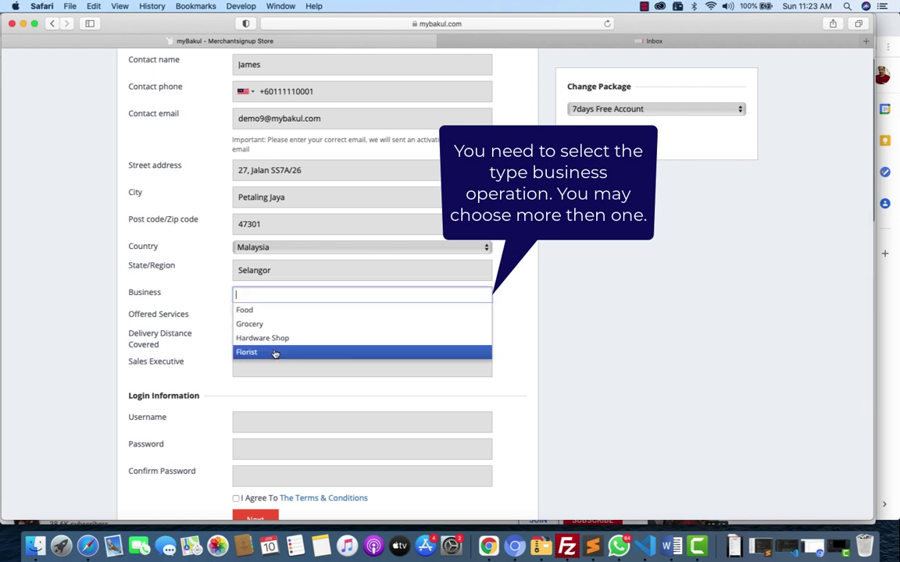
click(273, 312)
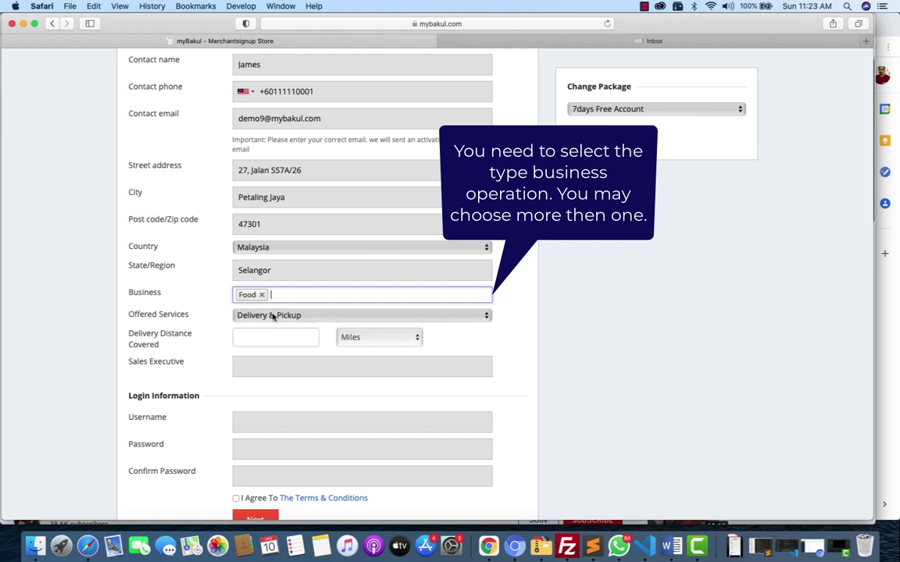
click(315, 298)
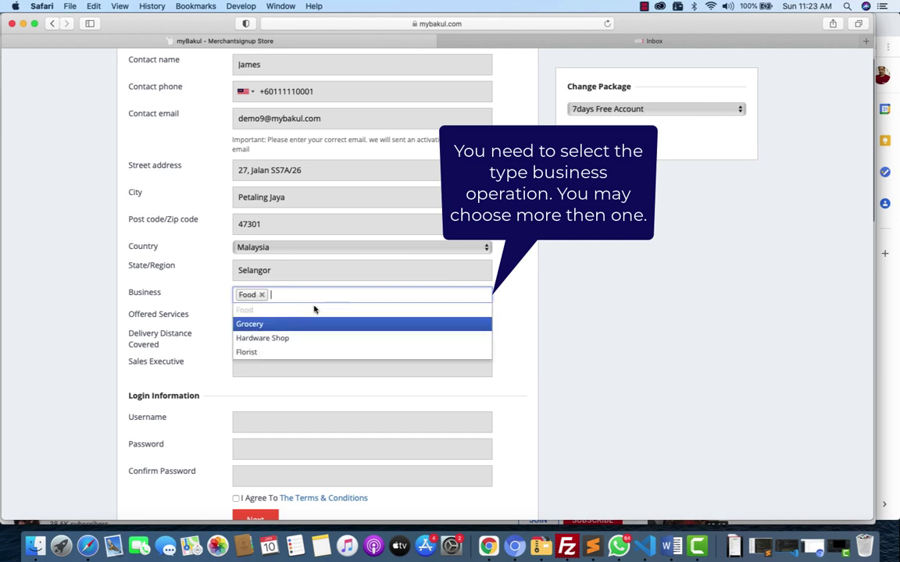
click(301, 352)
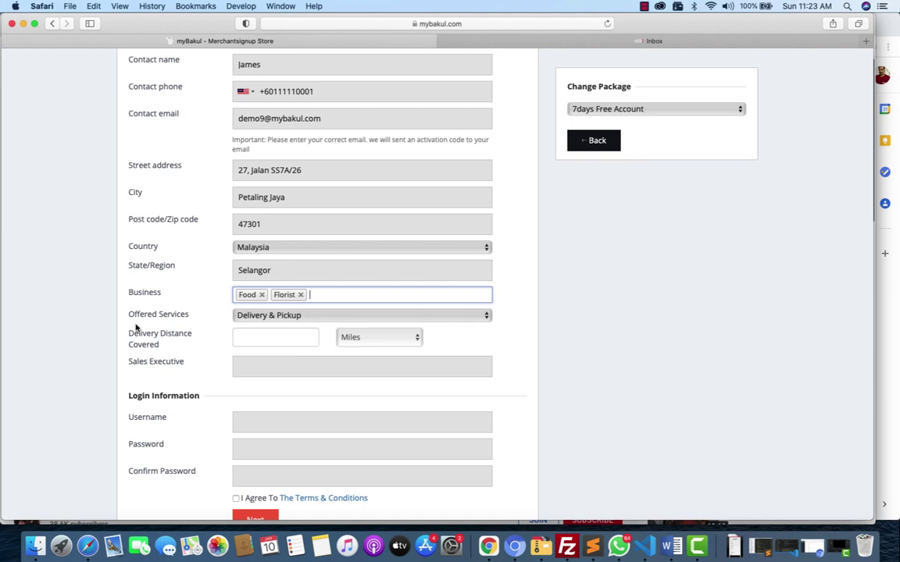
click(429, 316)
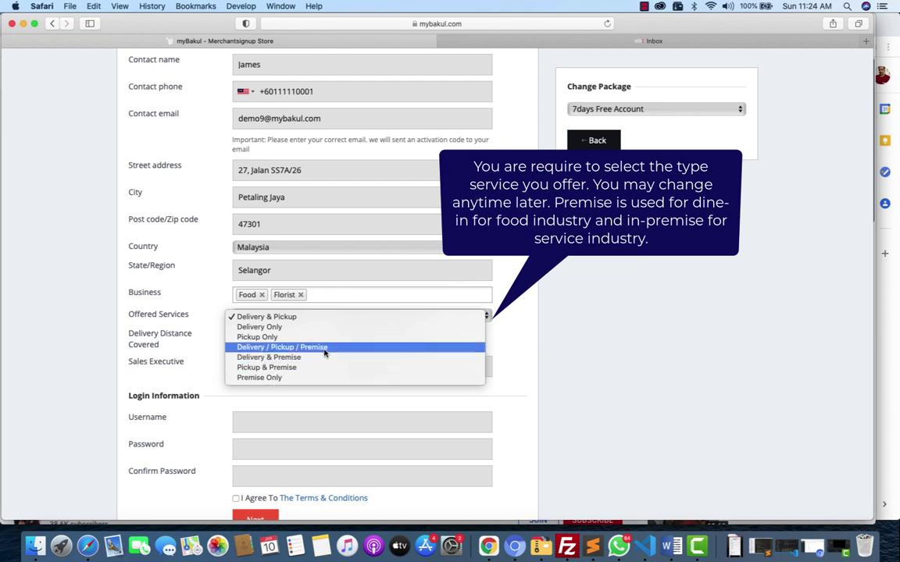
Set offered services to Delivery / Pickup / Premise with a 5 Kilometers delivery distance.
click(324, 349)
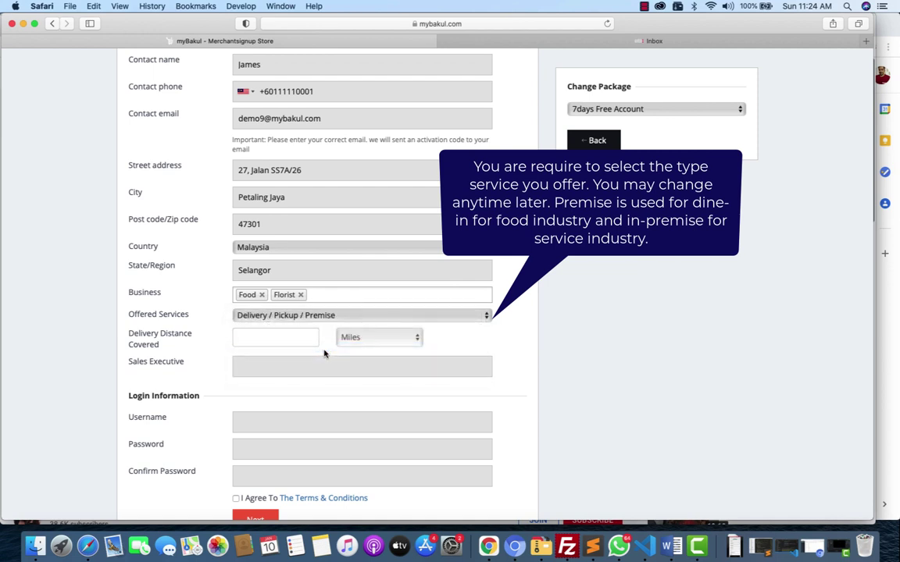
click(297, 336)
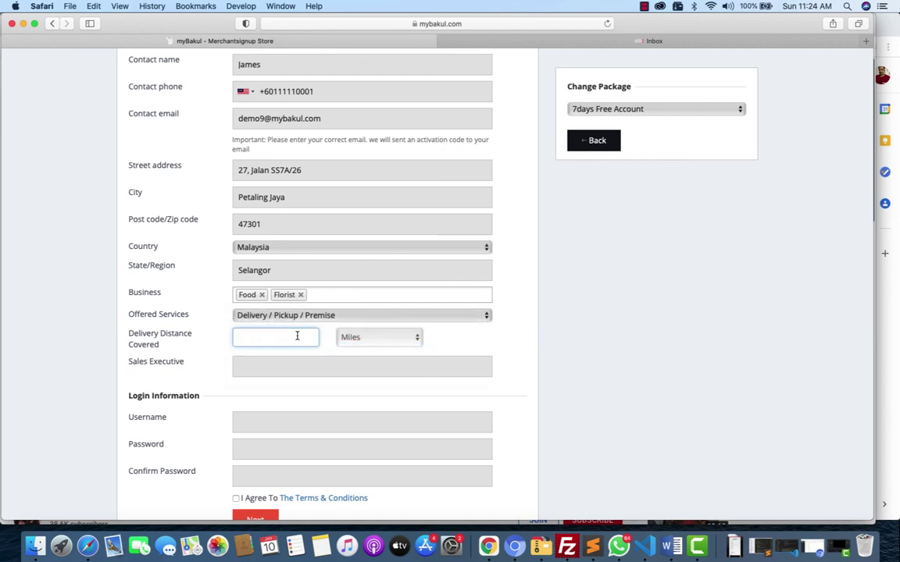
text(5)
click(396, 338)
click(387, 349)
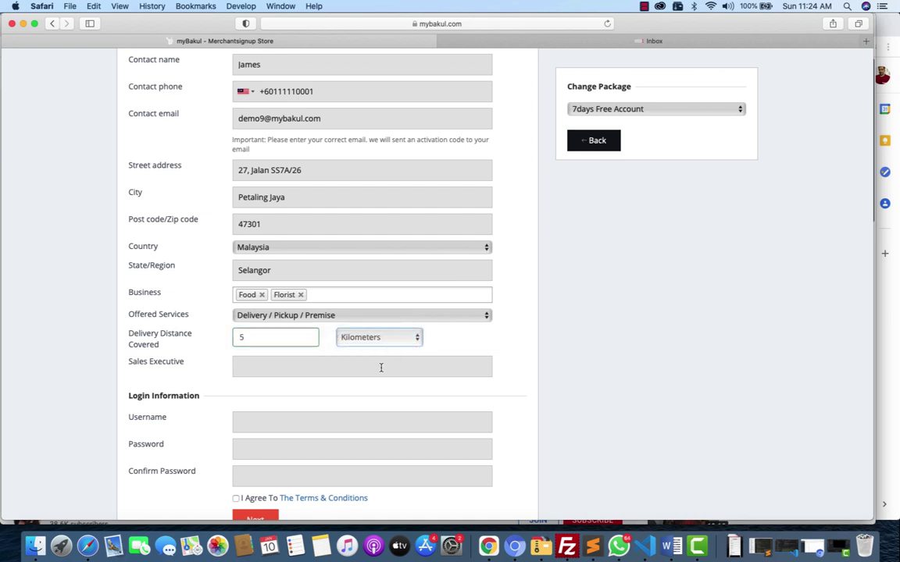
scroll(381, 367, down, 3)
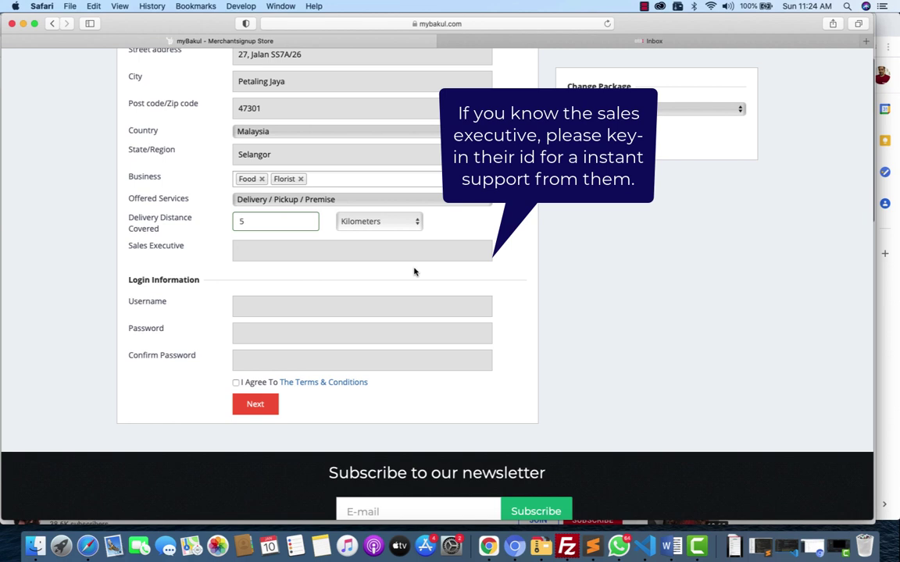
Enter the sales executive's name and accept the matching suggestion.
text(ahmad)
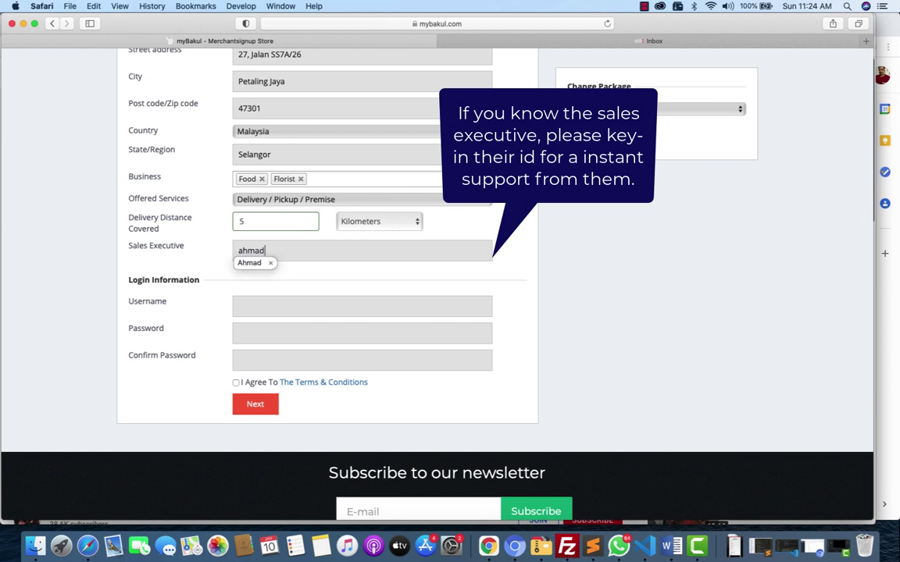
key(Return)
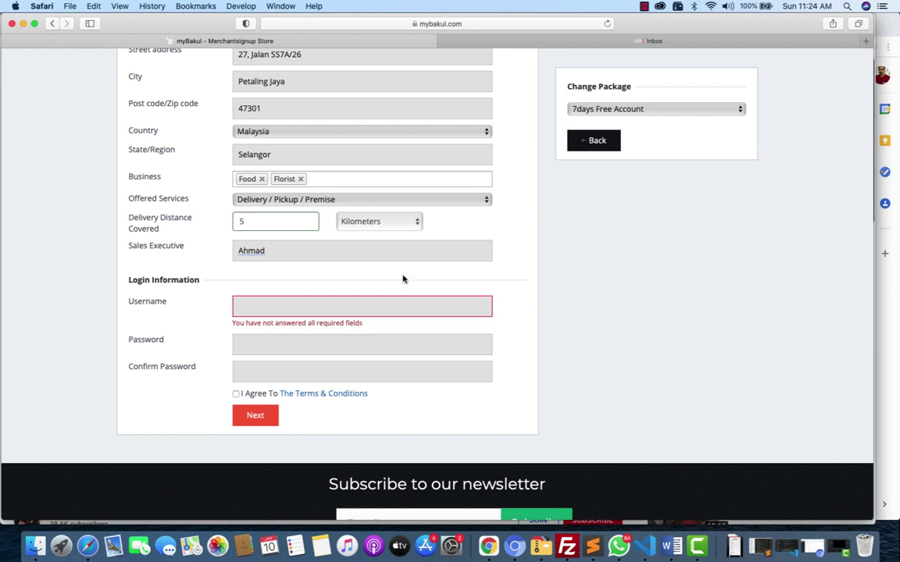
Enter a login username, then the account password and its matching confirmation.
click(318, 305)
text(d)
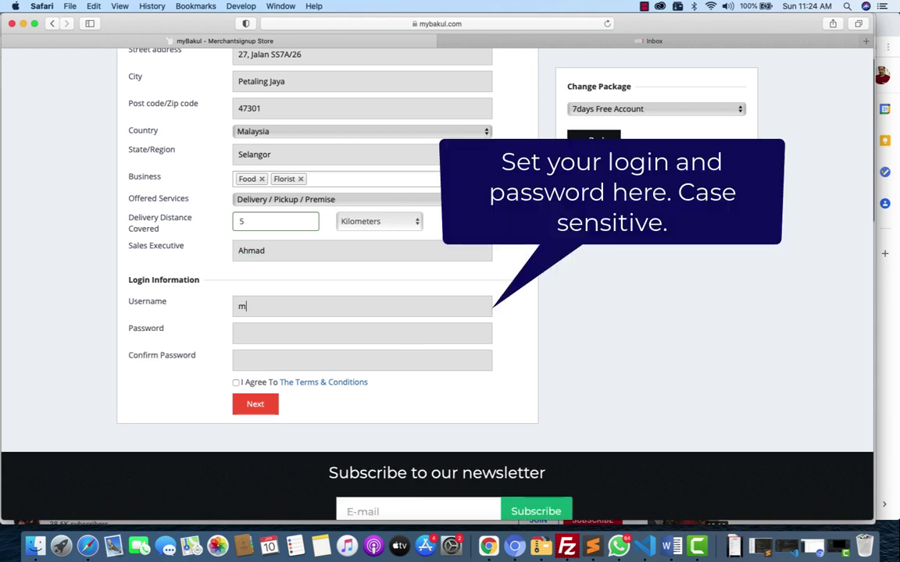
key(BackSpace)
text(demo9)
click(362, 333)
click(361, 360)
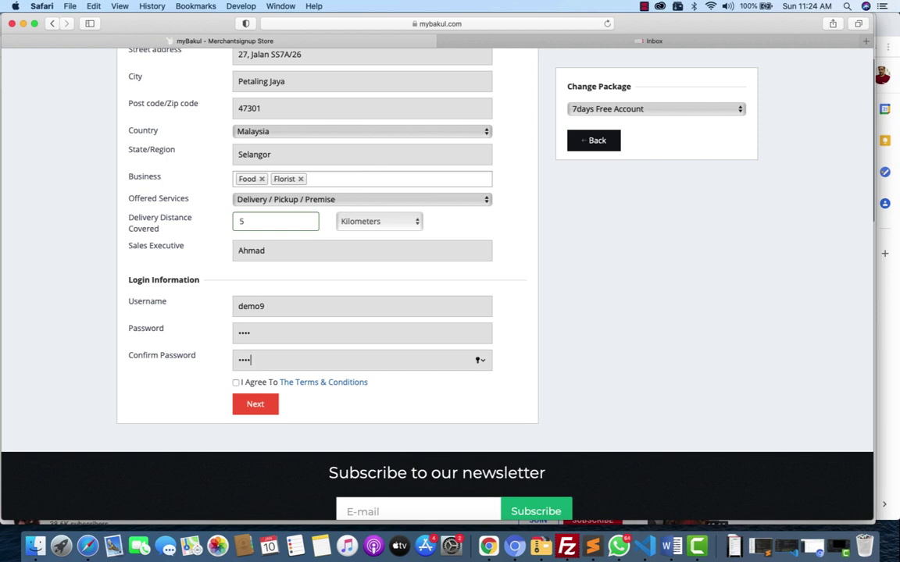
Read through the merchant Terms & Conditions PDF, then close it to return to the form.
click(342, 383)
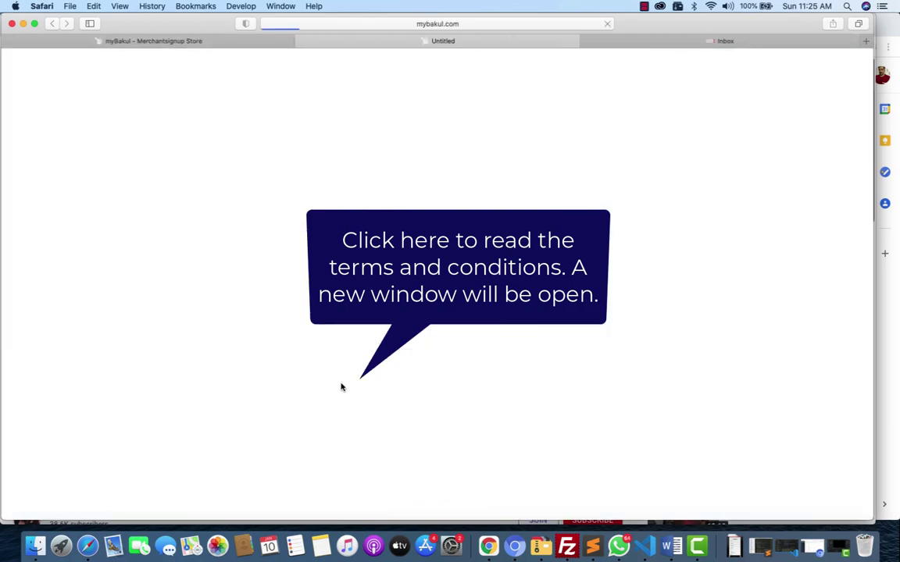
scroll(332, 365, down, 10)
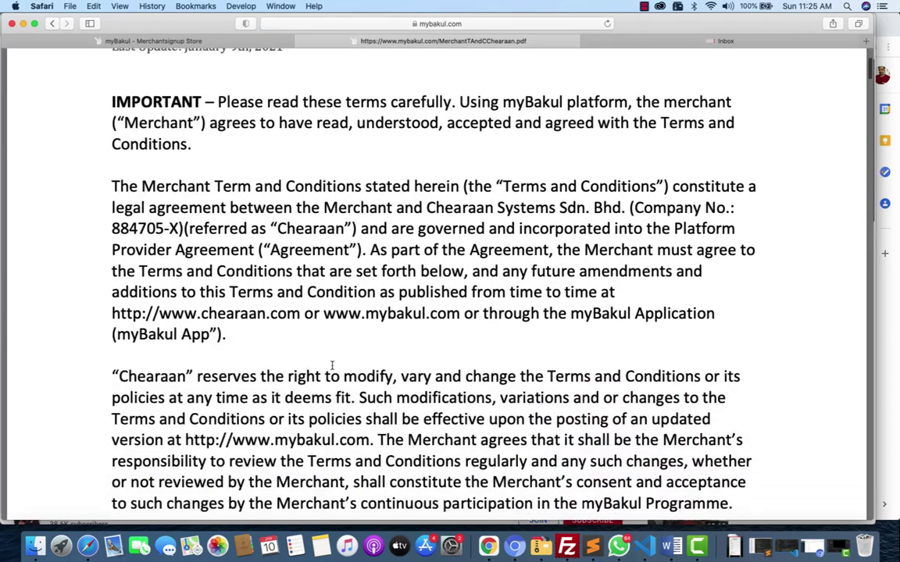
scroll(332, 365, down, 8)
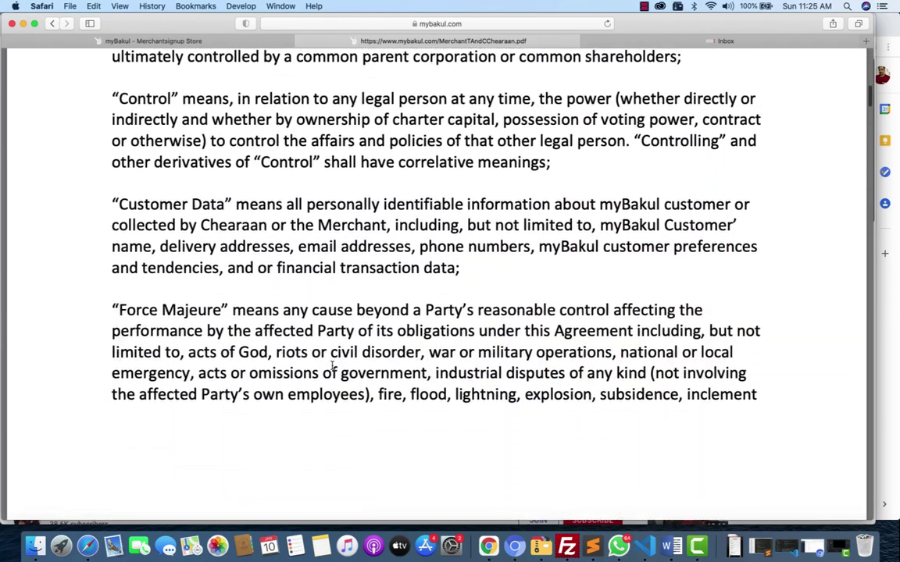
scroll(332, 365, down, 10)
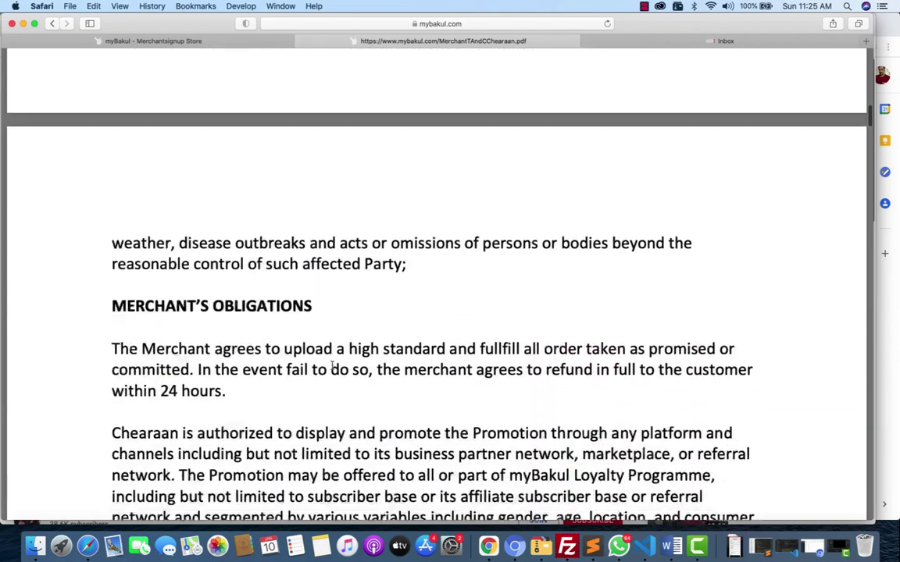
scroll(332, 364, down, 8)
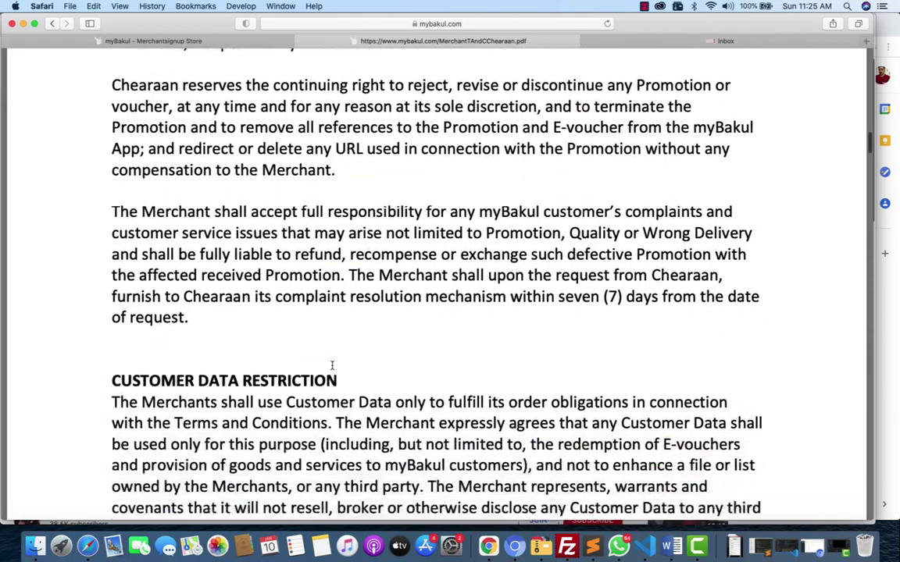
scroll(332, 365, down, 10)
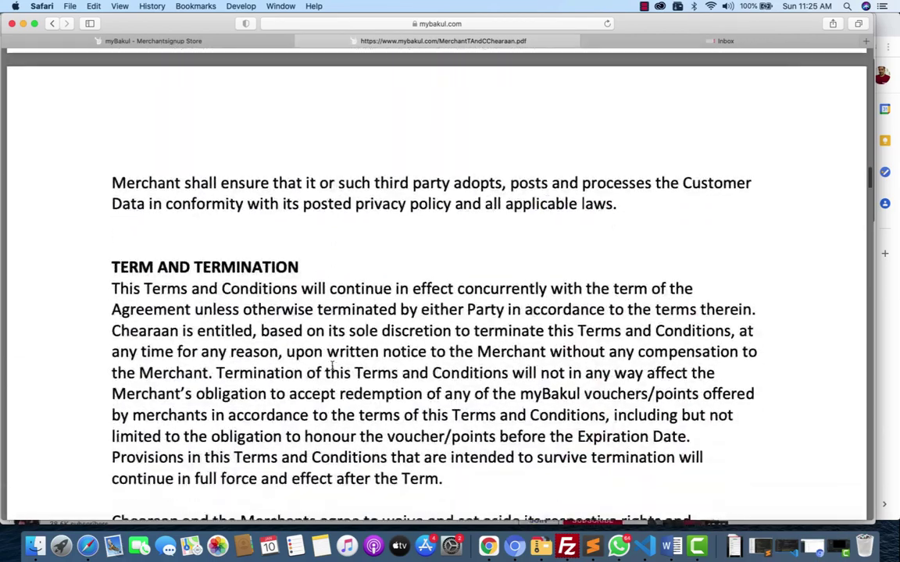
scroll(332, 365, down, 11)
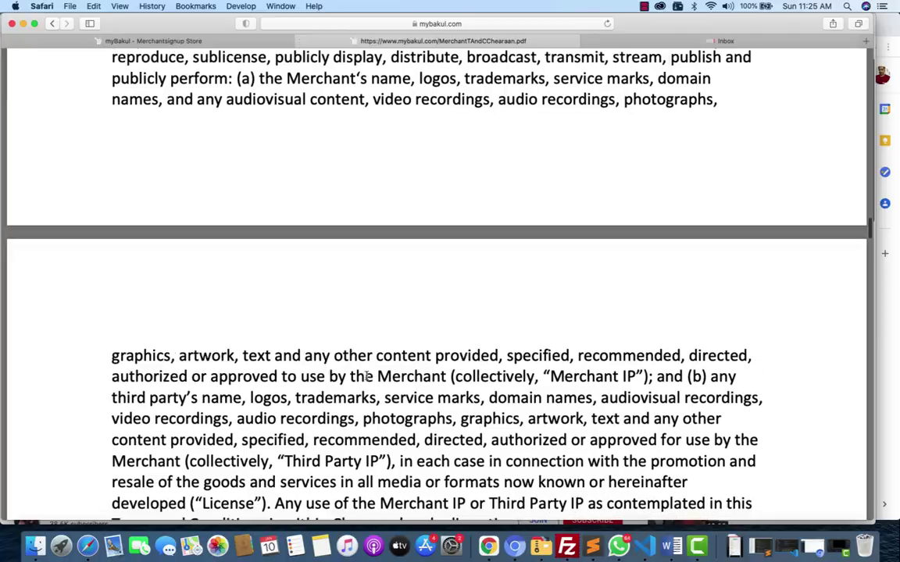
scroll(366, 374, down, 12)
scroll(367, 377, down, 20)
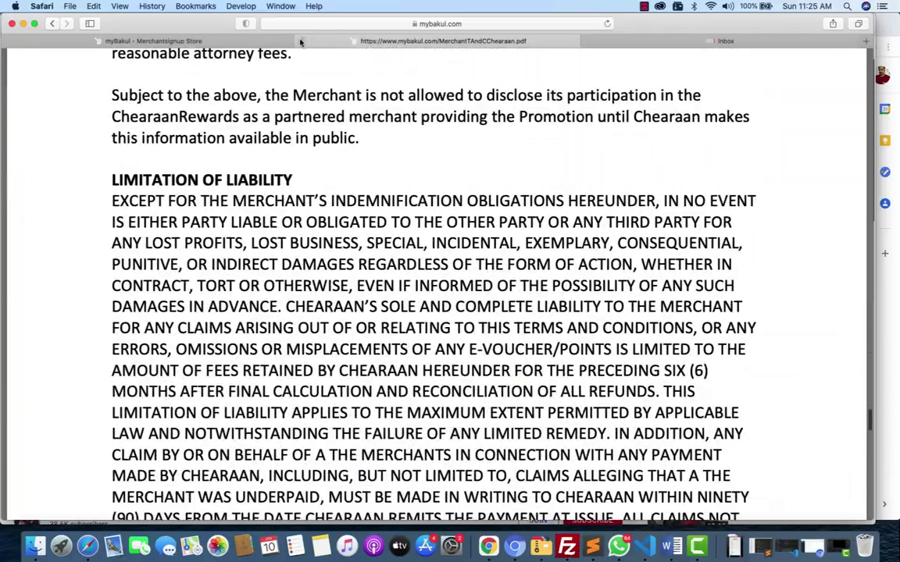
key(super+w)
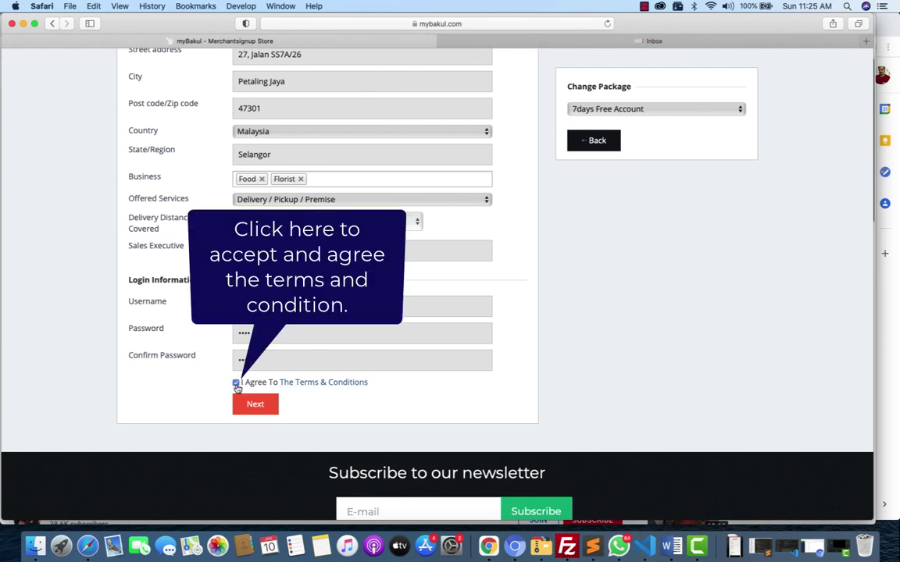
Submit the merchant details, decline Safari's password save, and confirm the free 7-day package.
click(273, 409)
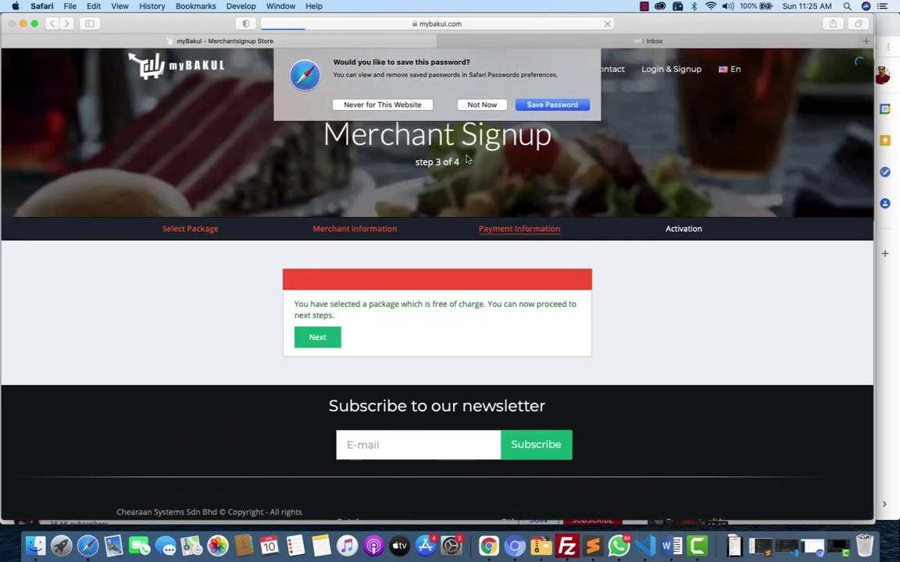
click(489, 105)
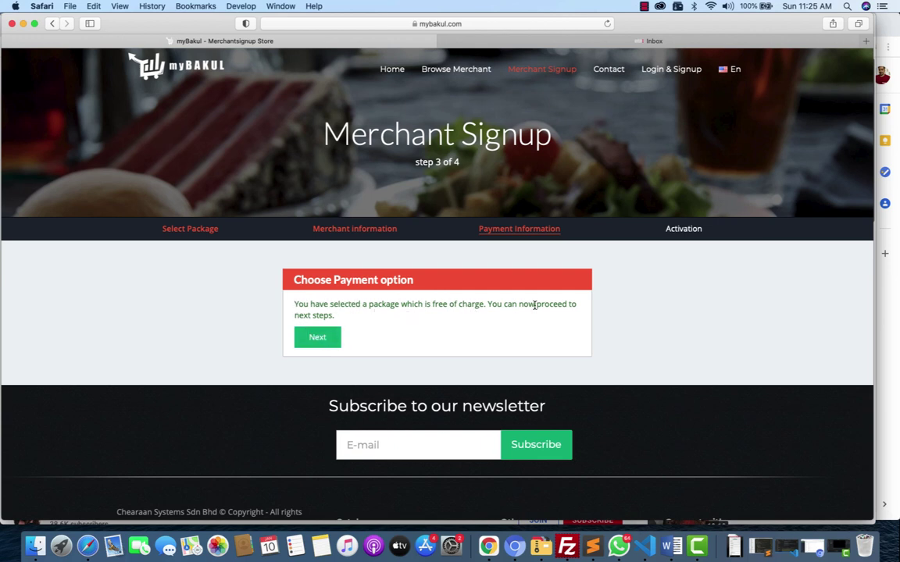
click(327, 340)
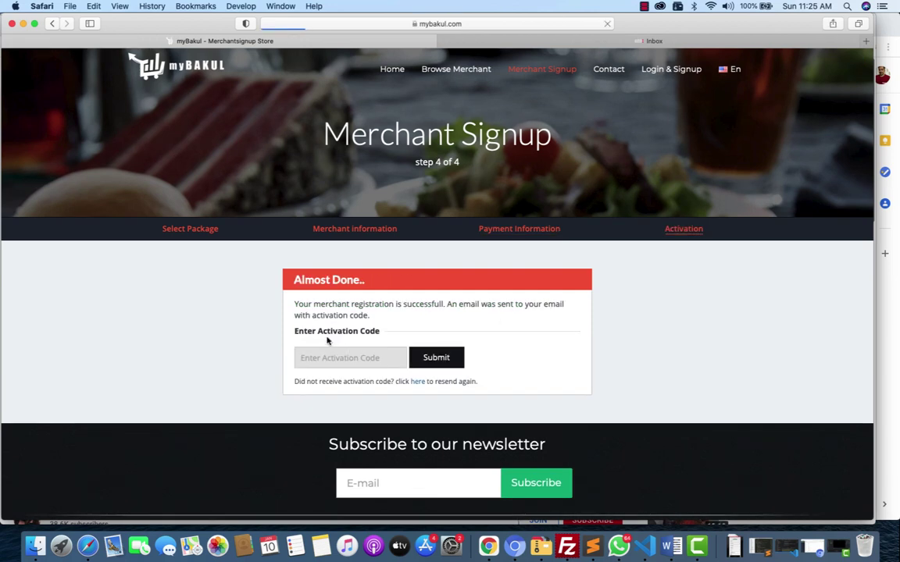
Let the 'Almost Done..' activation step load, then go to the webmail inbox tab.
scroll(523, 345, down, 1)
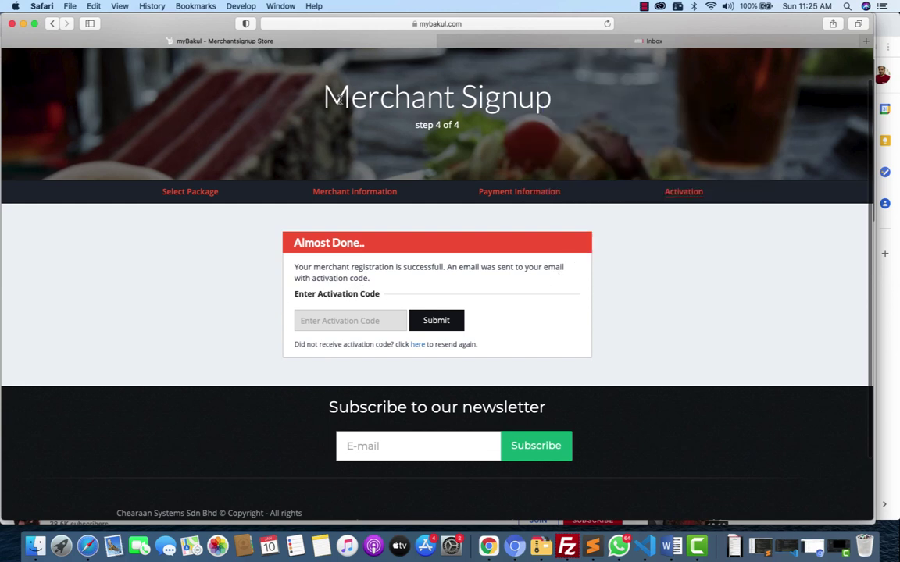
click(506, 37)
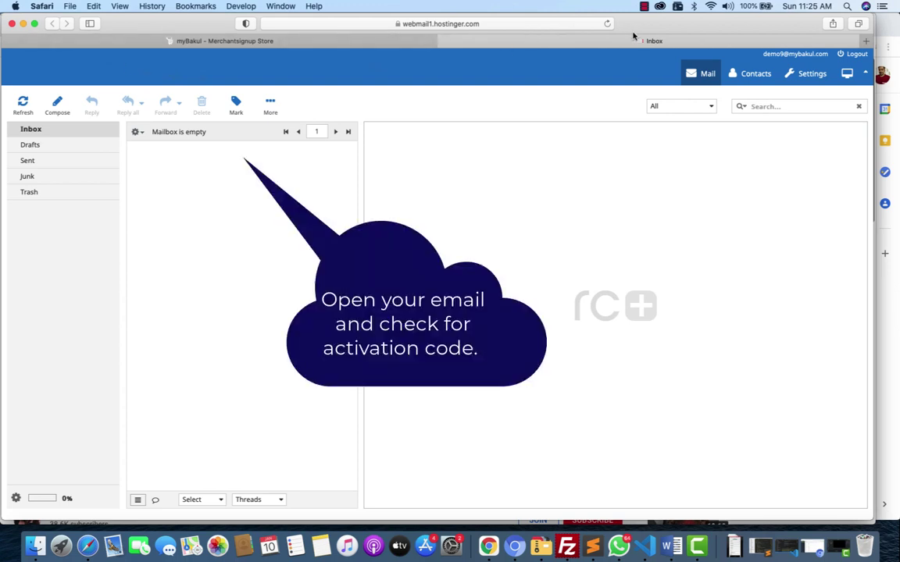
Refresh the inbox, open 'Your Activation Code', and copy the code from the email.
click(607, 24)
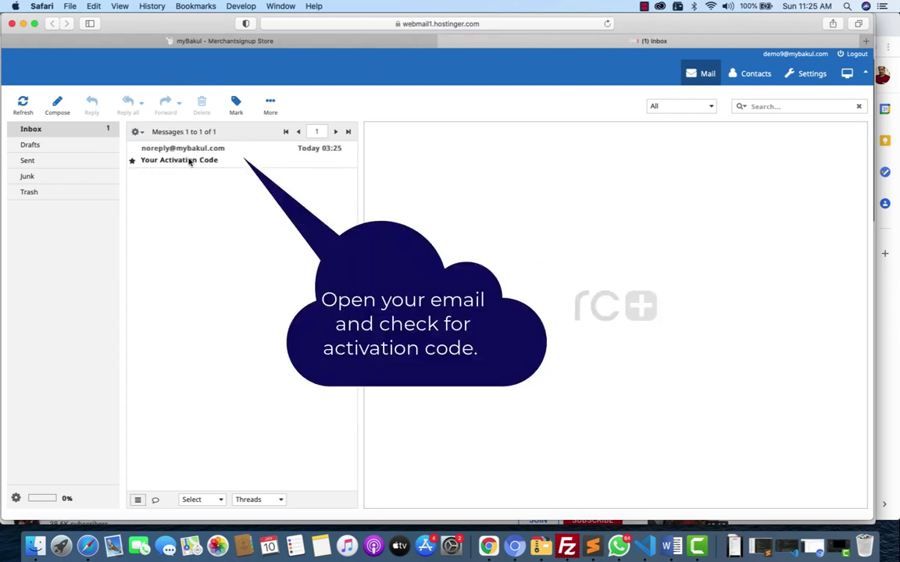
click(190, 161)
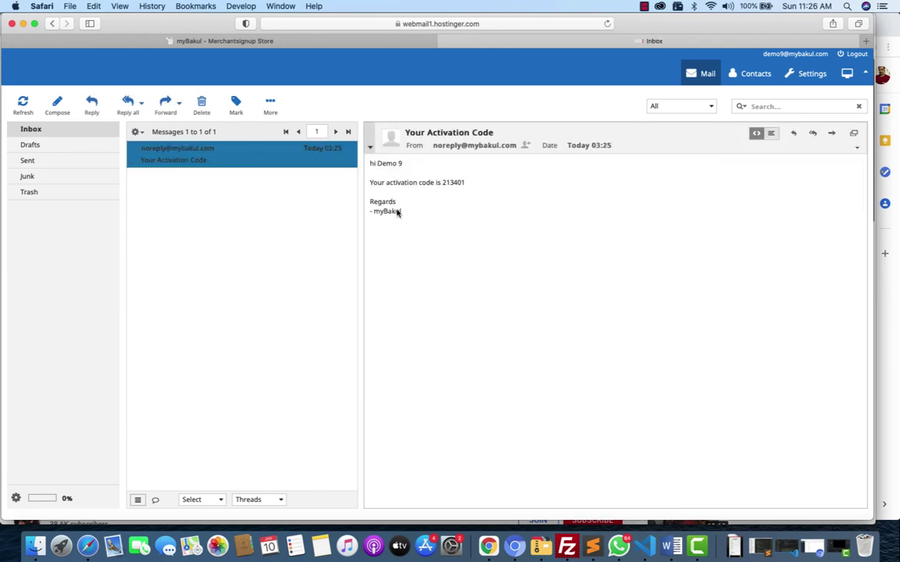
click(456, 182)
double_click(456, 182)
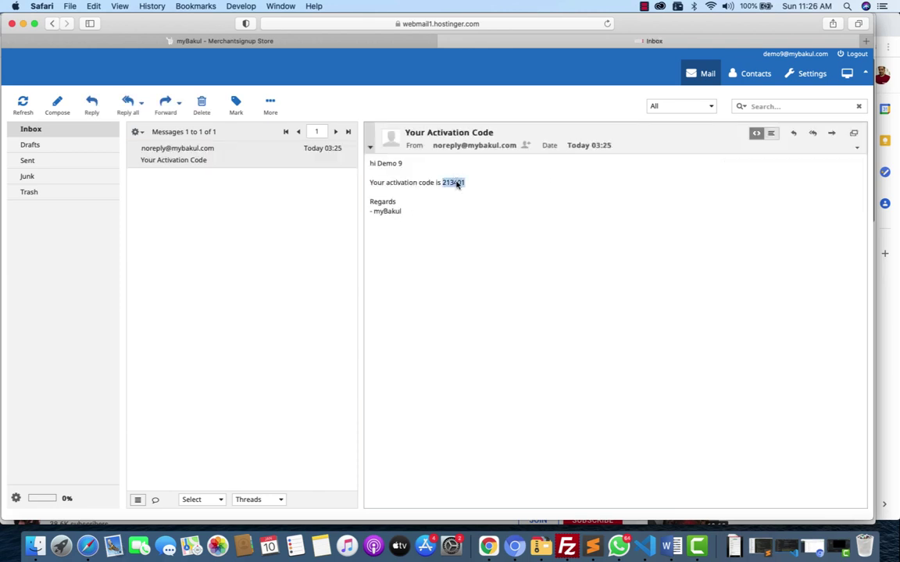
key(super+c)
click(225, 41)
Paste the copied code into the Enter Activation Code field and submit it.
click(369, 326)
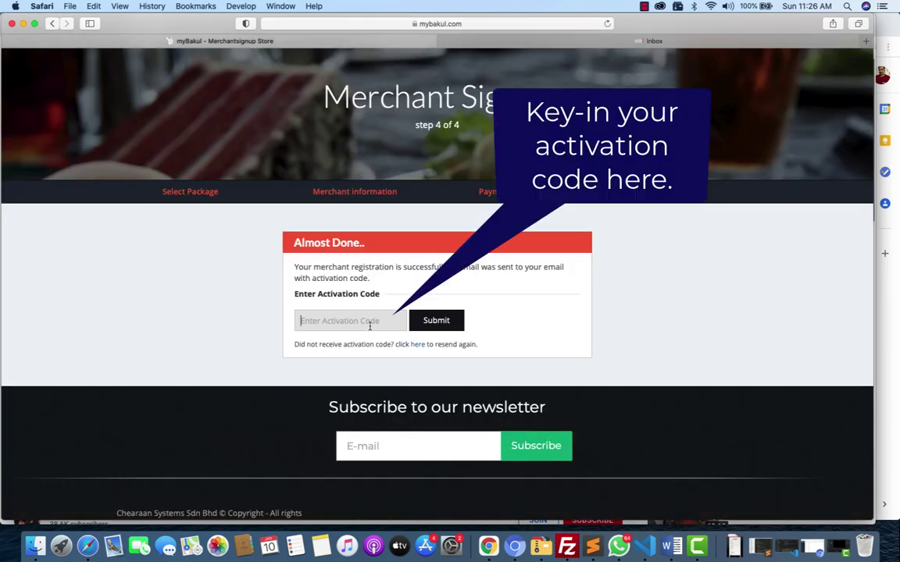
key(super+v)
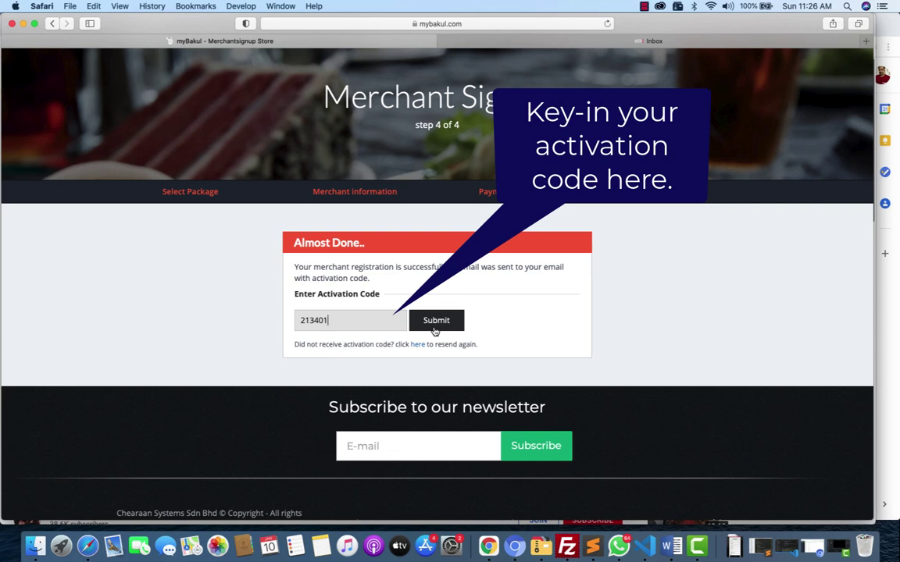
click(435, 329)
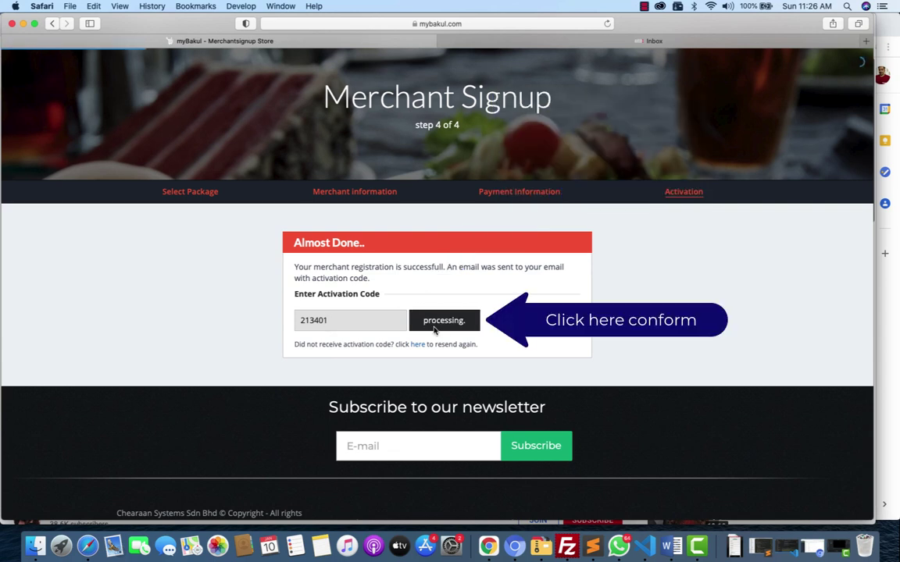